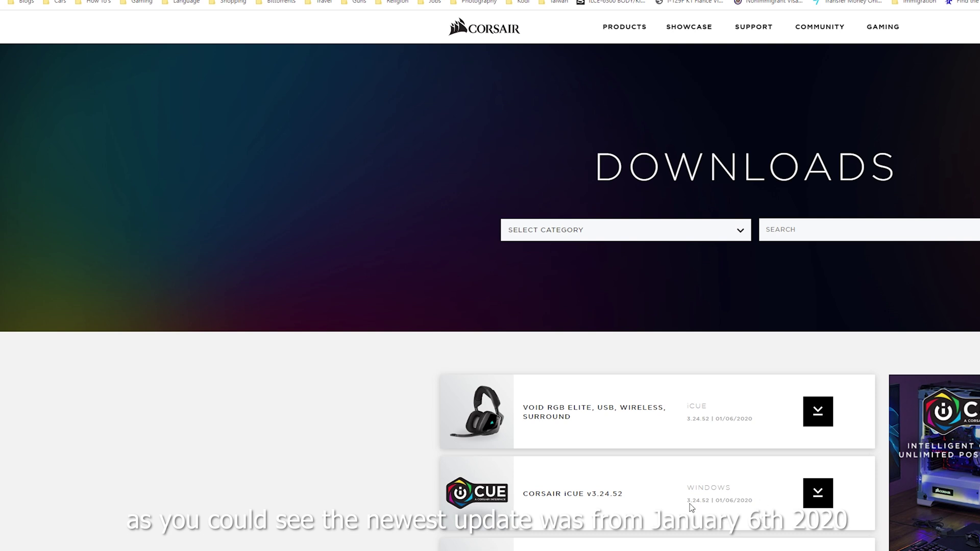
- Download the CORSAIR iCUE v3.24.52 installer, skipping the newsletter signup, and run it
{"action": "left_click", "coordinate": [810, 506]}
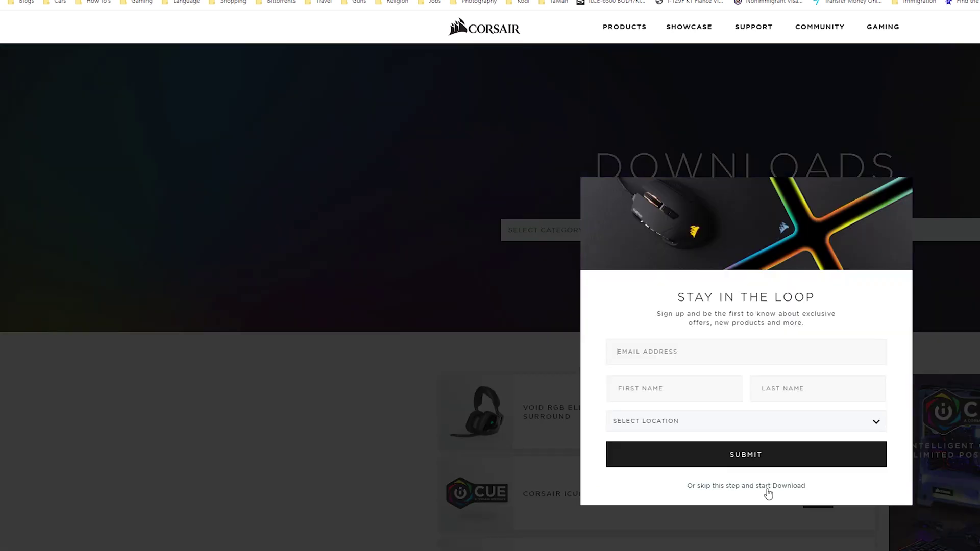
{"action": "left_click", "coordinate": [745, 490]}
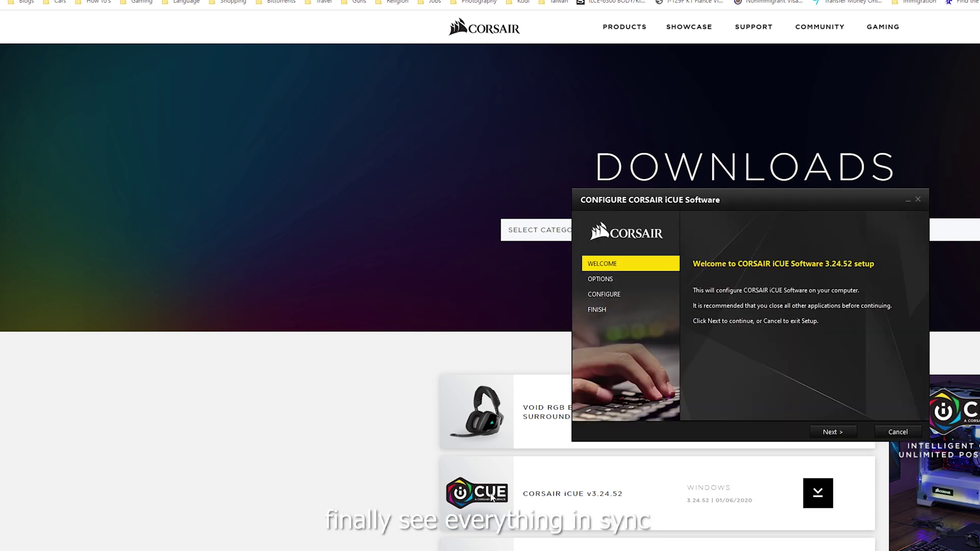
- Repair the existing CORSAIR iCUE Software 3.24.52 installation from the setup wizard
{"action": "left_click", "coordinate": [842, 430]}
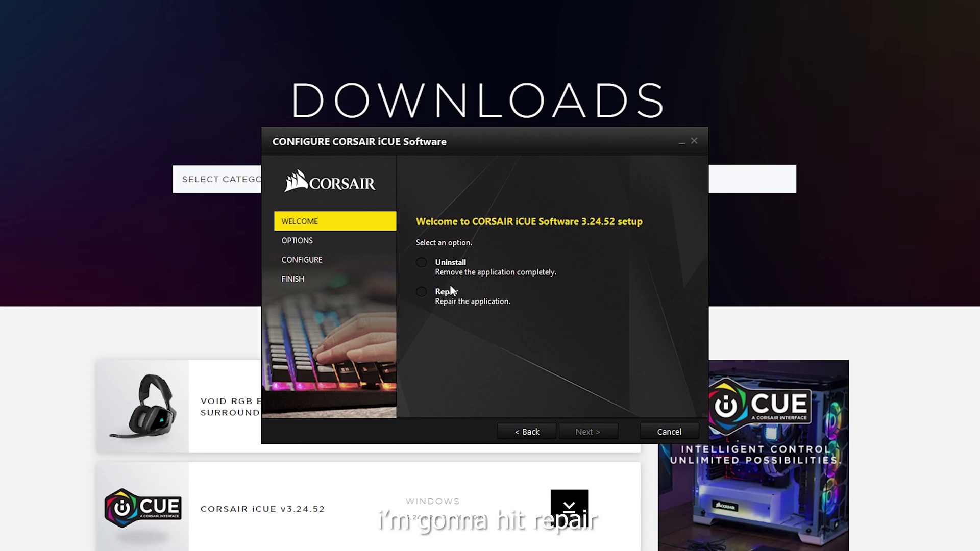
{"action": "left_click", "coordinate": [421, 291]}
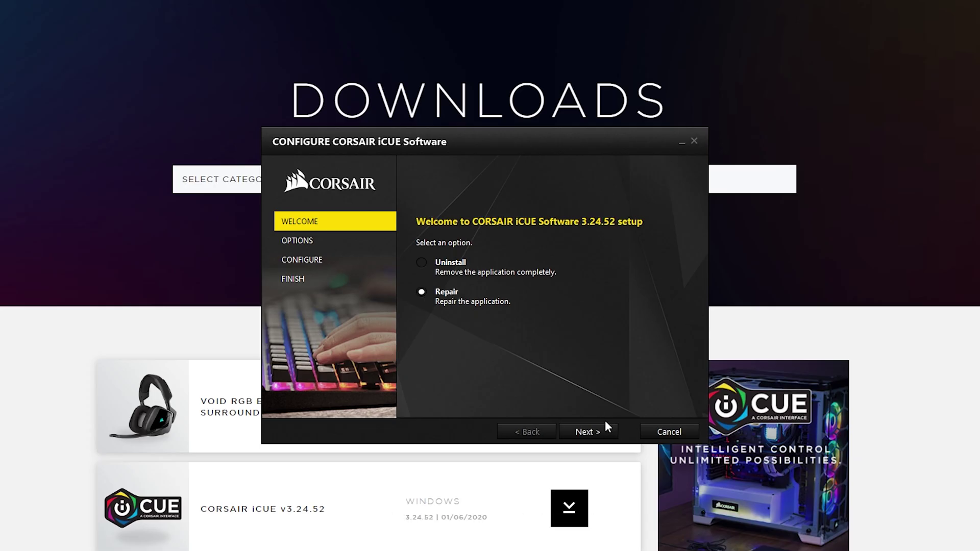
{"action": "left_click", "coordinate": [592, 429]}
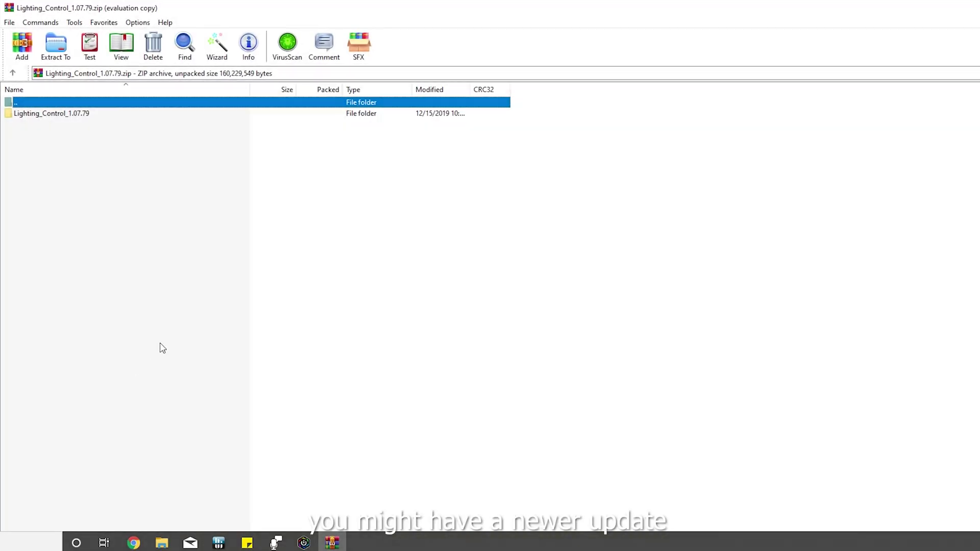
- Open the Lighting_Control_1.07.79 folder inside the WinRAR archive to list AuraSetup.exe
{"action": "double_click", "coordinate": [116, 117]}
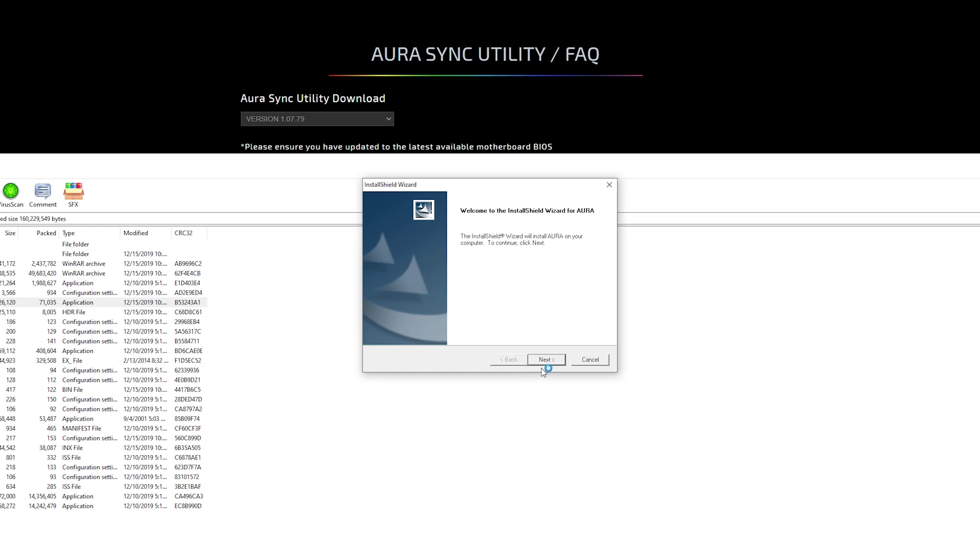
- Install AURA into the default C:\Program Files (x86)\ASUS\AURA folder and finish setup
{"action": "left_click", "coordinate": [546, 360]}
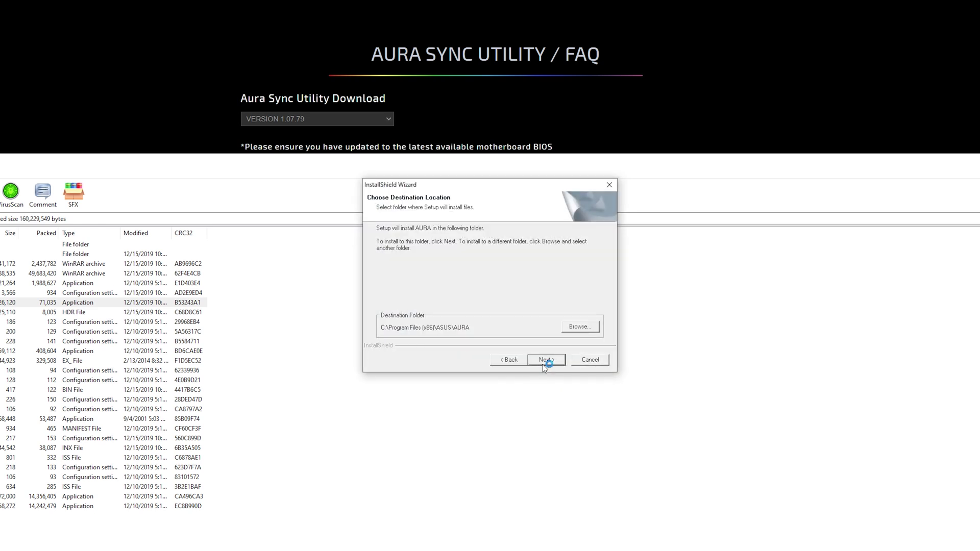
{"action": "left_click", "coordinate": [546, 360]}
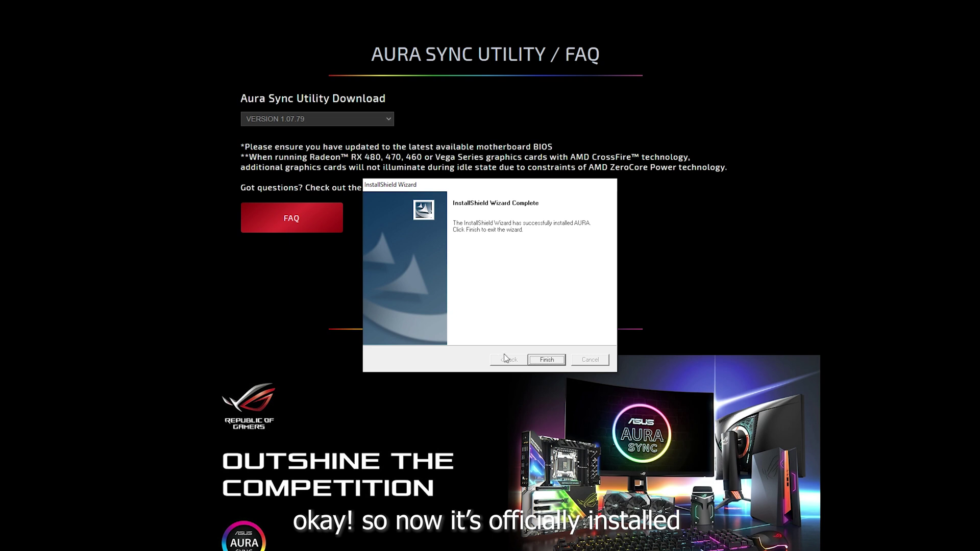
{"action": "left_click", "coordinate": [554, 360]}
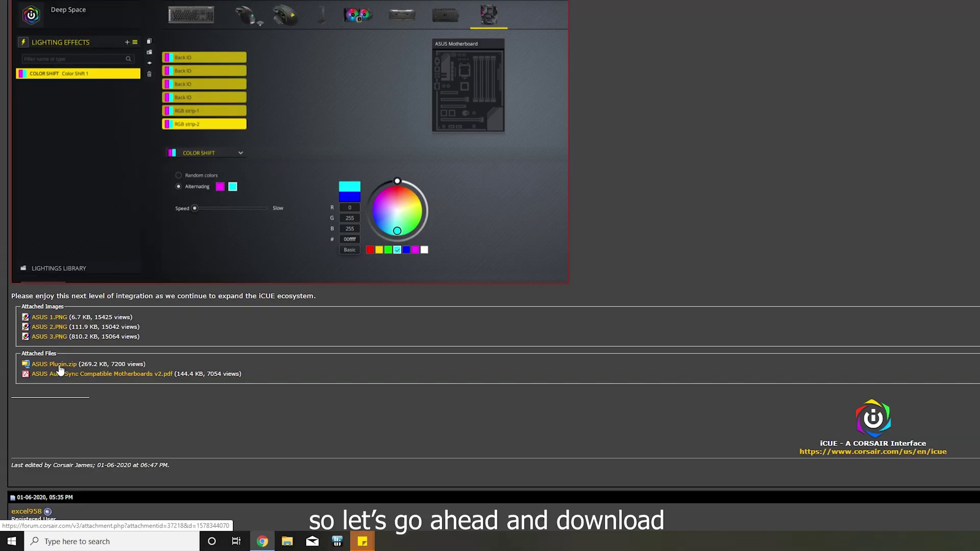
- Download the forum's ASUS Plugin.zip attachment and open it from Chrome's download bar
{"action": "left_click", "coordinate": [72, 398]}
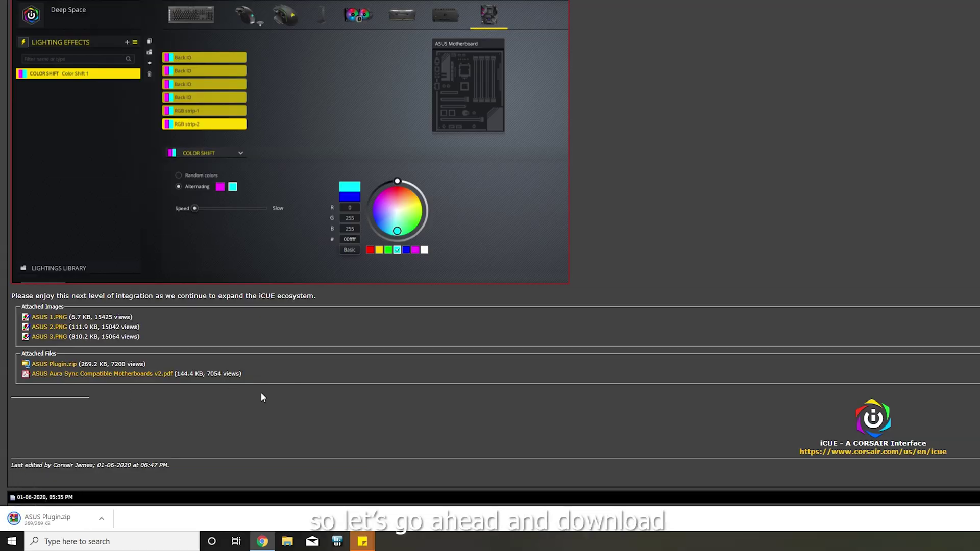
{"action": "left_click", "coordinate": [69, 528]}
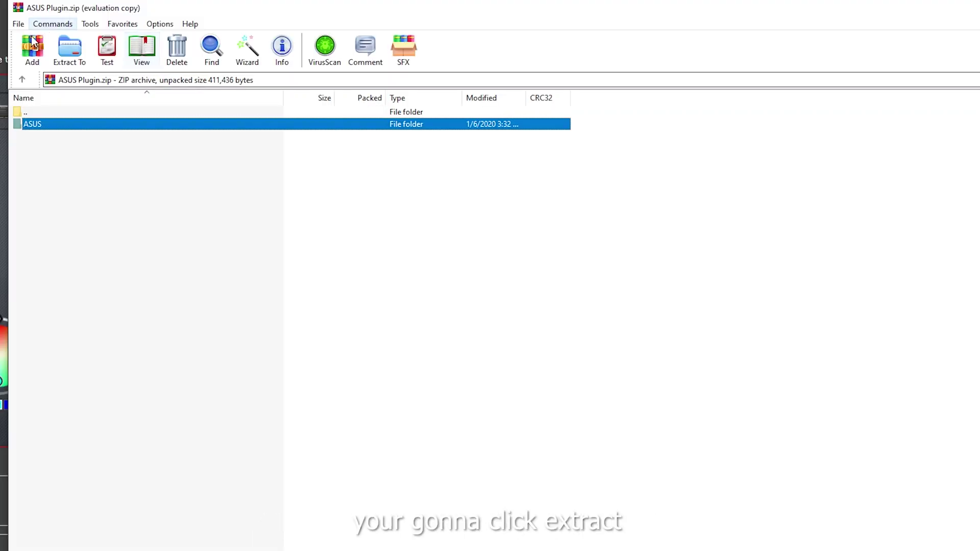
- Extract the ASUS folder to C:\Program Files (x86)\Corsair\CORSAIR iCUE Software\plugins
{"action": "left_click", "coordinate": [69, 49]}
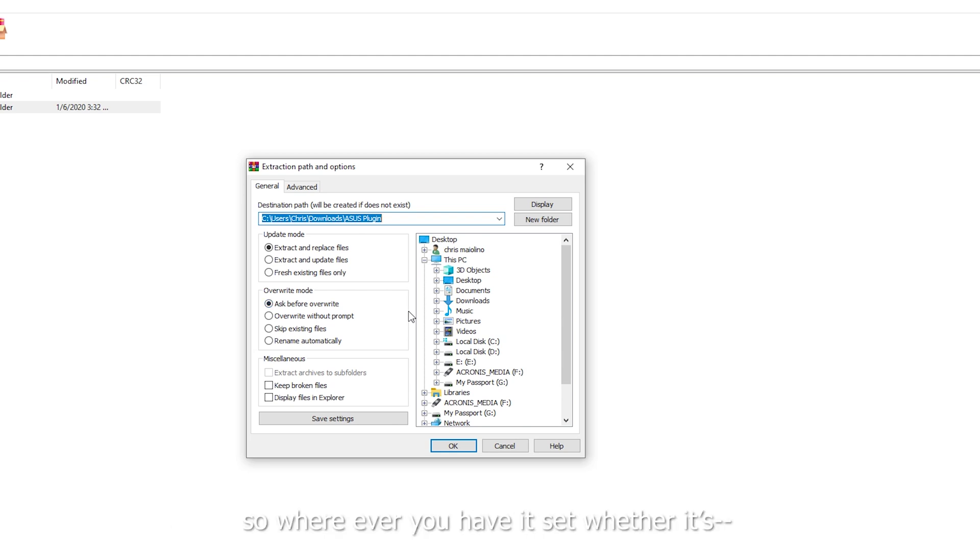
{"action": "left_click", "coordinate": [437, 341]}
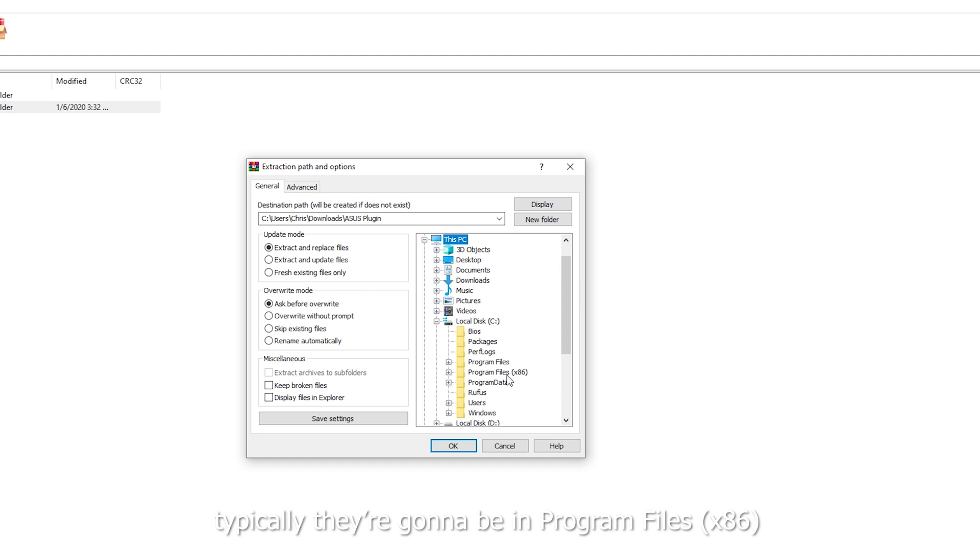
{"action": "left_click", "coordinate": [449, 373]}
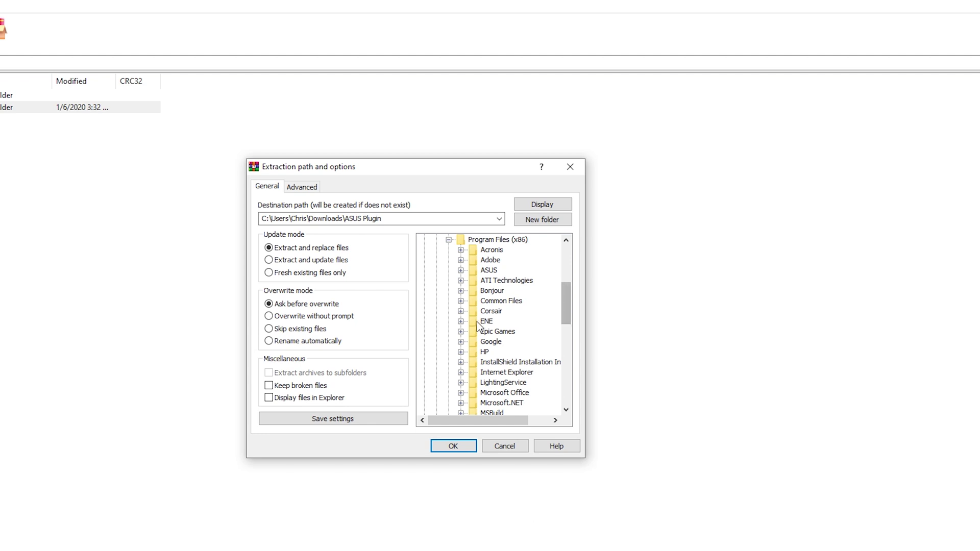
{"action": "left_click", "coordinate": [461, 311]}
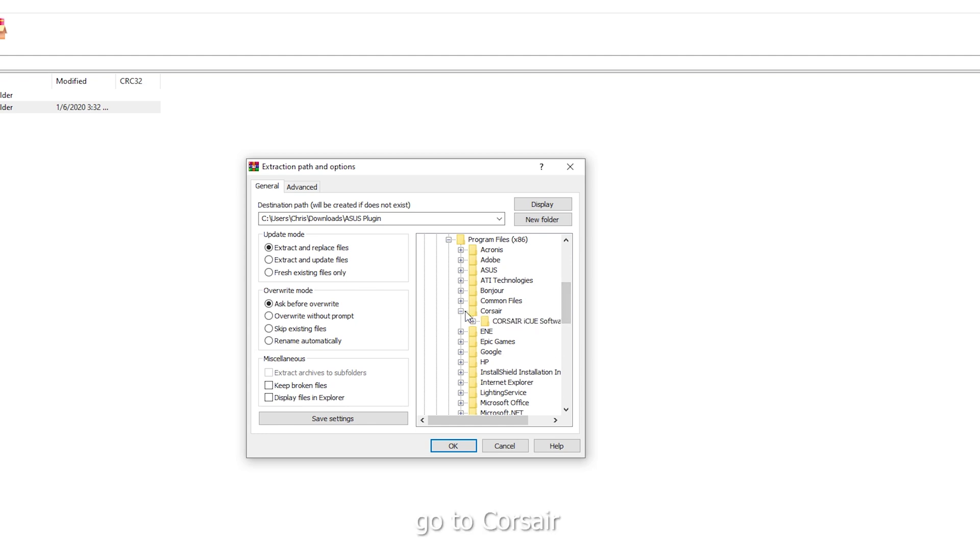
{"action": "double_click", "coordinate": [511, 323]}
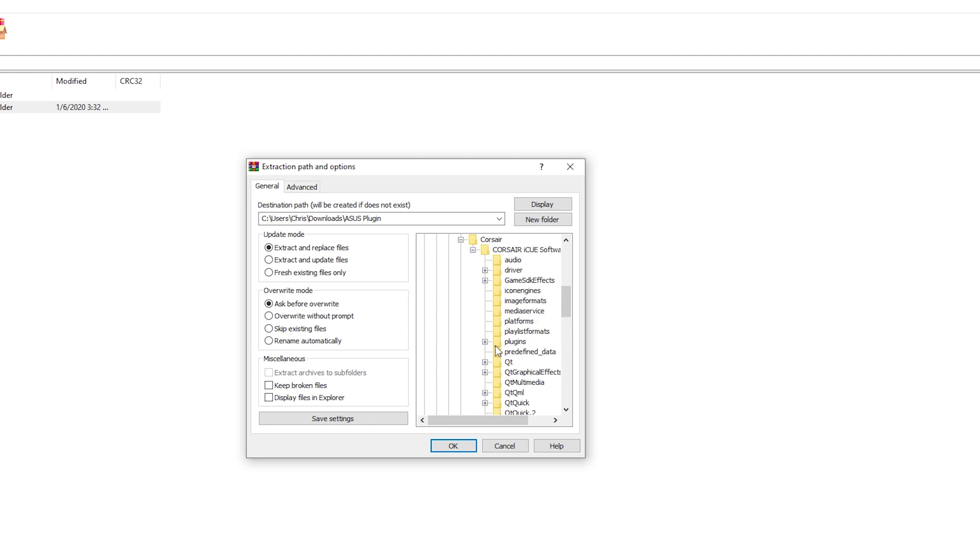
{"action": "left_click", "coordinate": [486, 342]}
{"action": "left_click", "coordinate": [515, 342]}
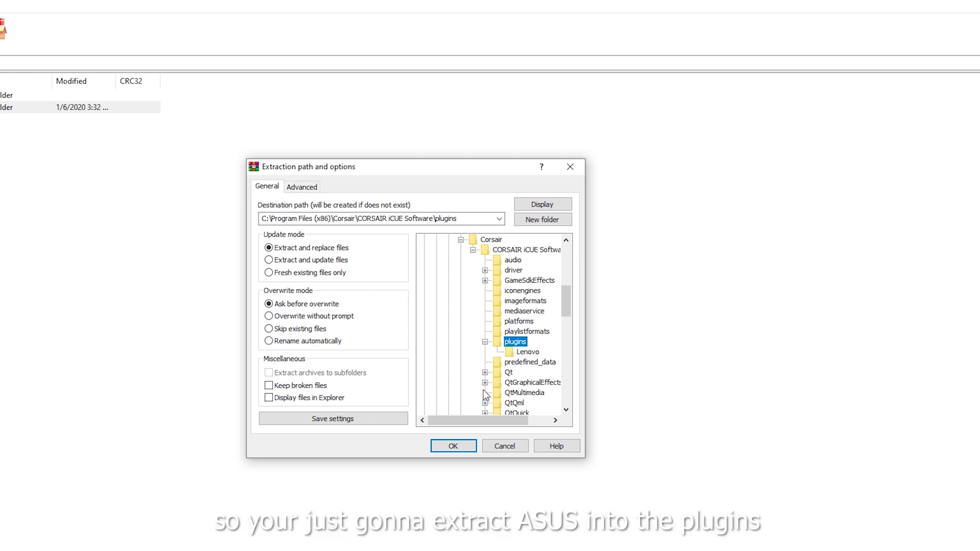
{"action": "left_click", "coordinate": [455, 448]}
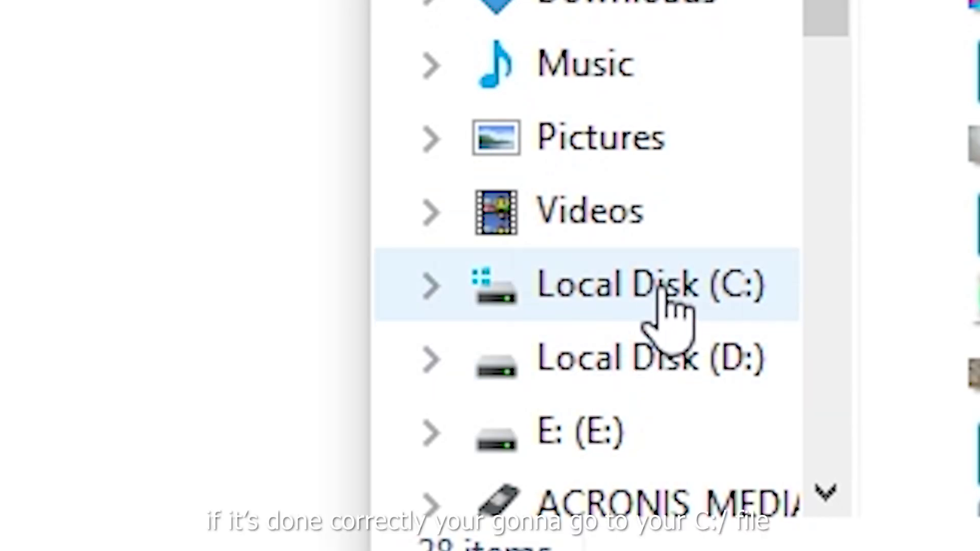
- Browse Explorer to Program Files (x86)\Corsair\CORSAIR iCUE Software\plugins to confirm ASUS beside Lenovo
{"action": "left_click", "coordinate": [665, 295]}
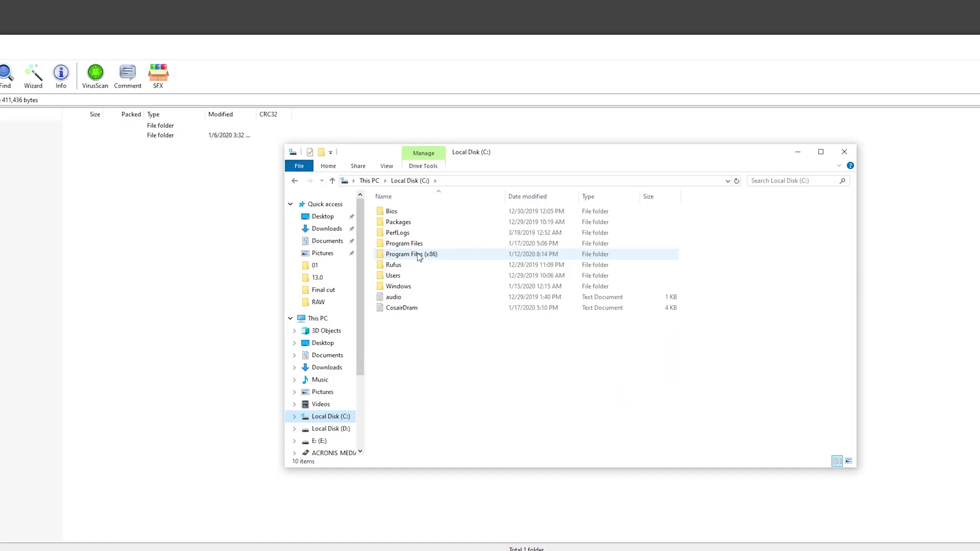
{"action": "left_click", "coordinate": [416, 258]}
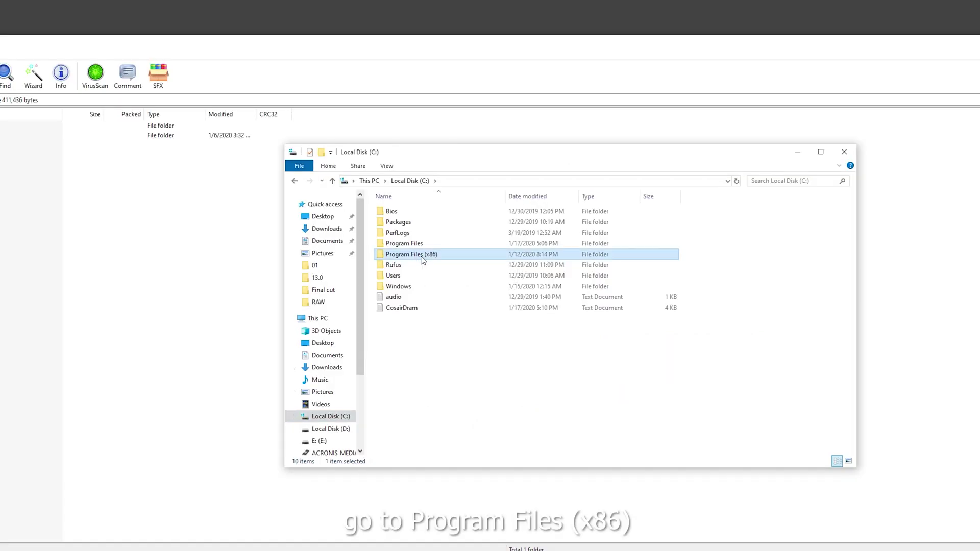
{"action": "double_click", "coordinate": [422, 260]}
{"action": "double_click", "coordinate": [431, 276]}
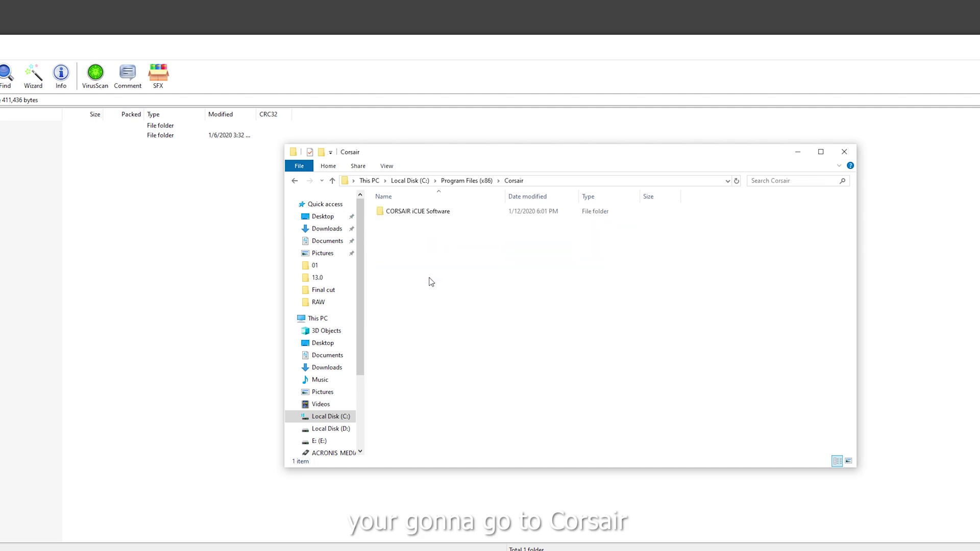
{"action": "left_click", "coordinate": [449, 214]}
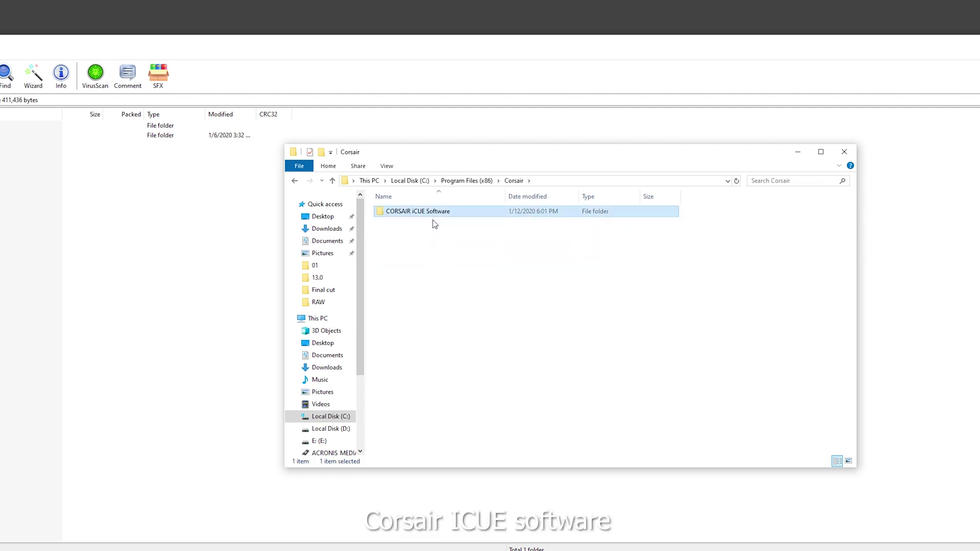
{"action": "double_click", "coordinate": [452, 213]}
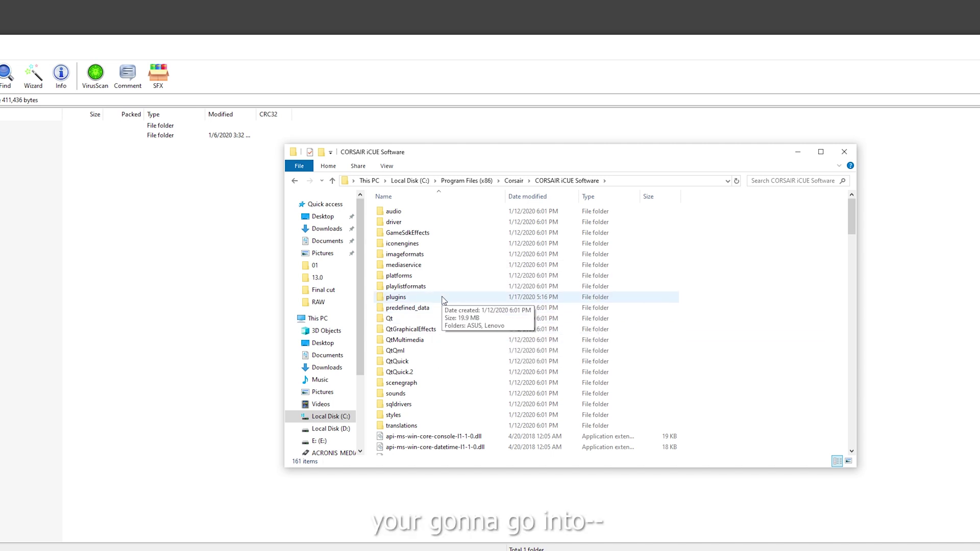
{"action": "double_click", "coordinate": [409, 298]}
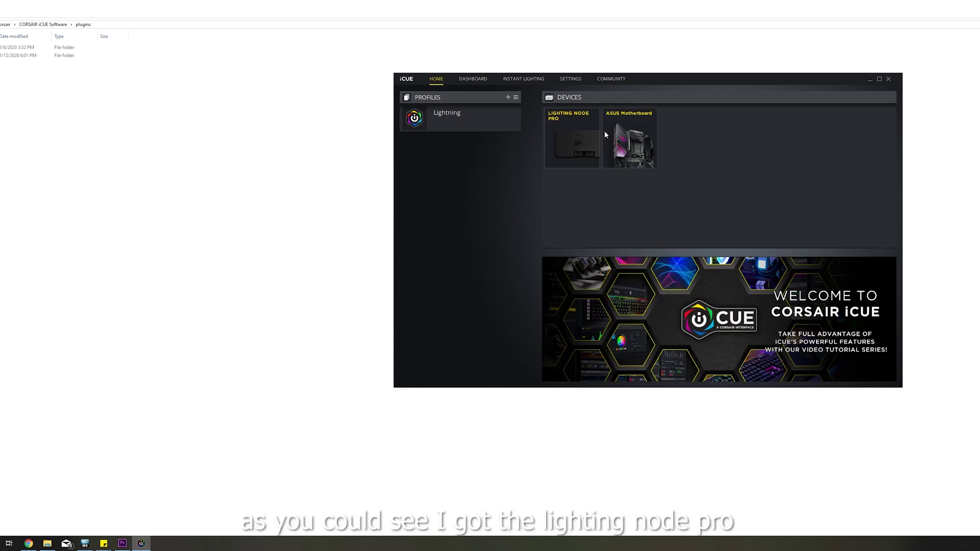
- Open the ASUS Motherboard tile under Devices on the iCUE Home screen
{"action": "left_click", "coordinate": [631, 158]}
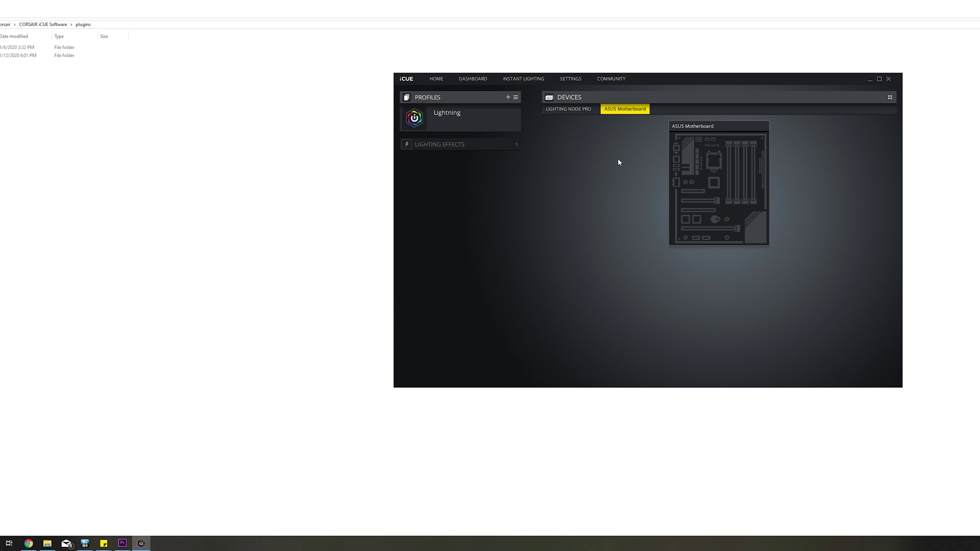
- Expand Lighting Effects, try Rainbow Wave, then set the motherboard effect to Color Pulse
{"action": "left_click", "coordinate": [440, 145]}
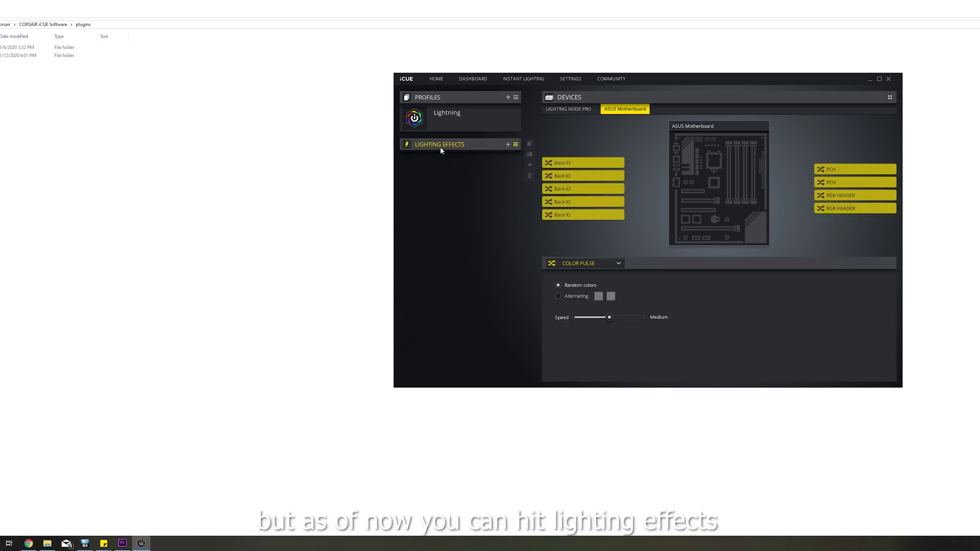
{"action": "left_click", "coordinate": [571, 264]}
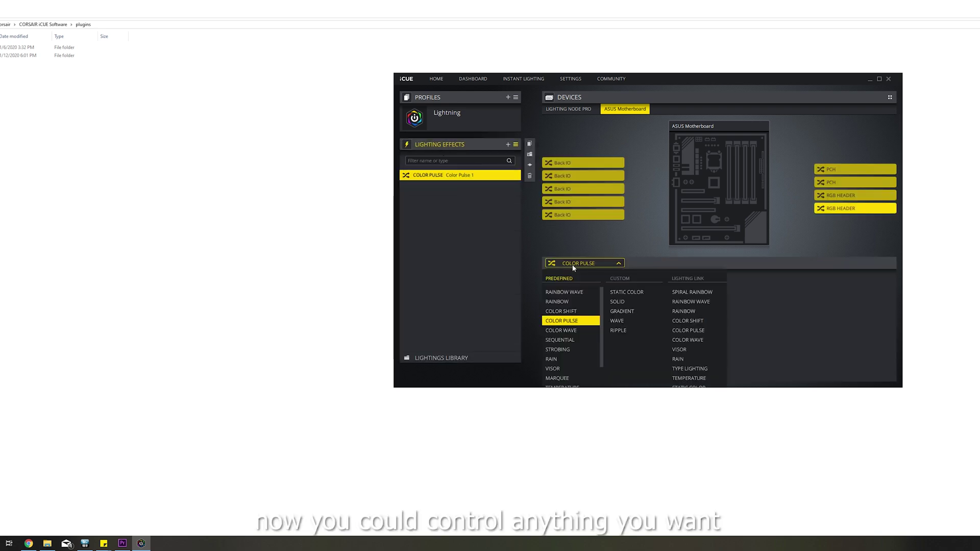
{"action": "left_click", "coordinate": [581, 297]}
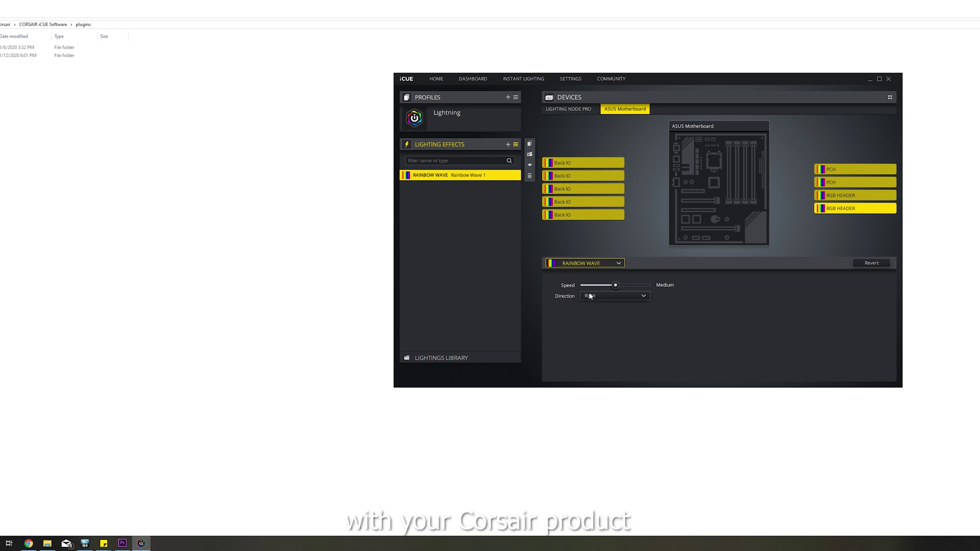
{"action": "left_click", "coordinate": [583, 266]}
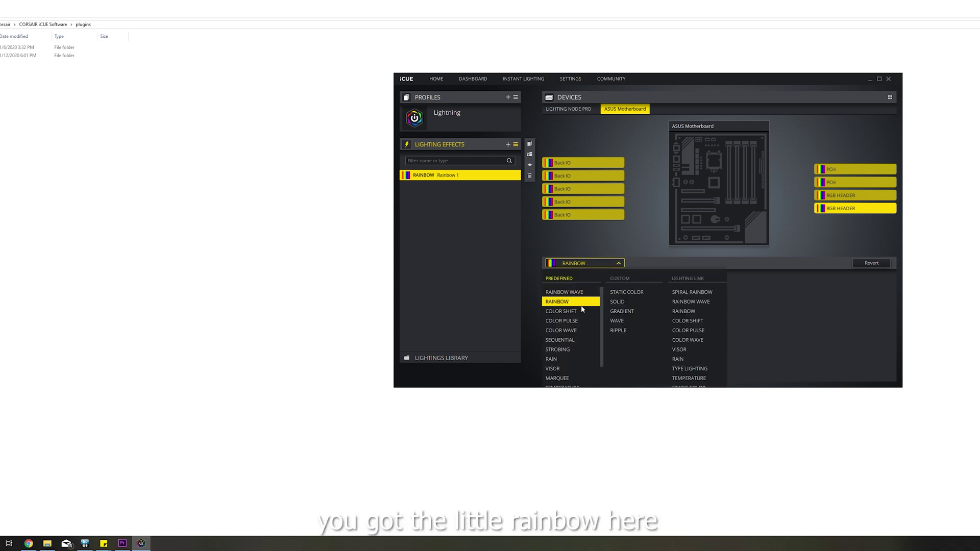
{"action": "left_click", "coordinate": [582, 320]}
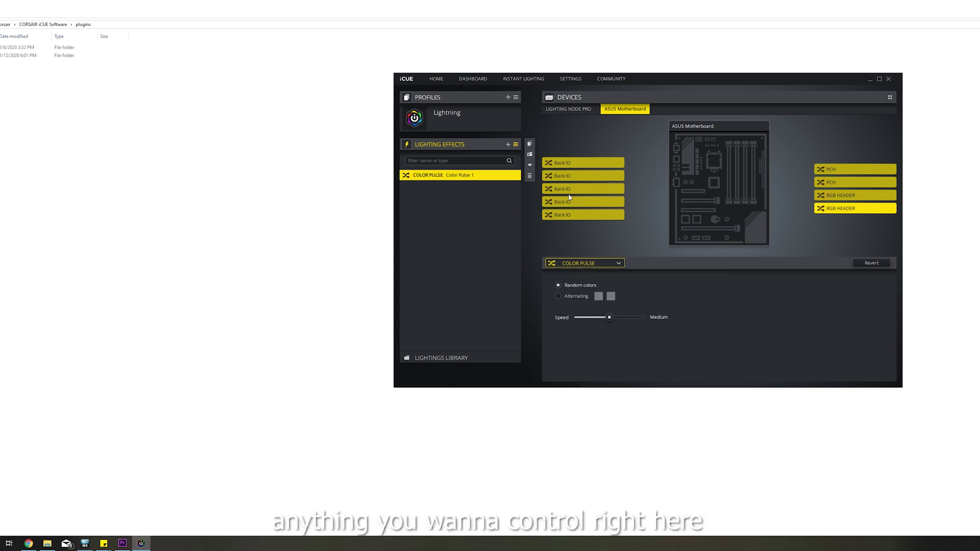